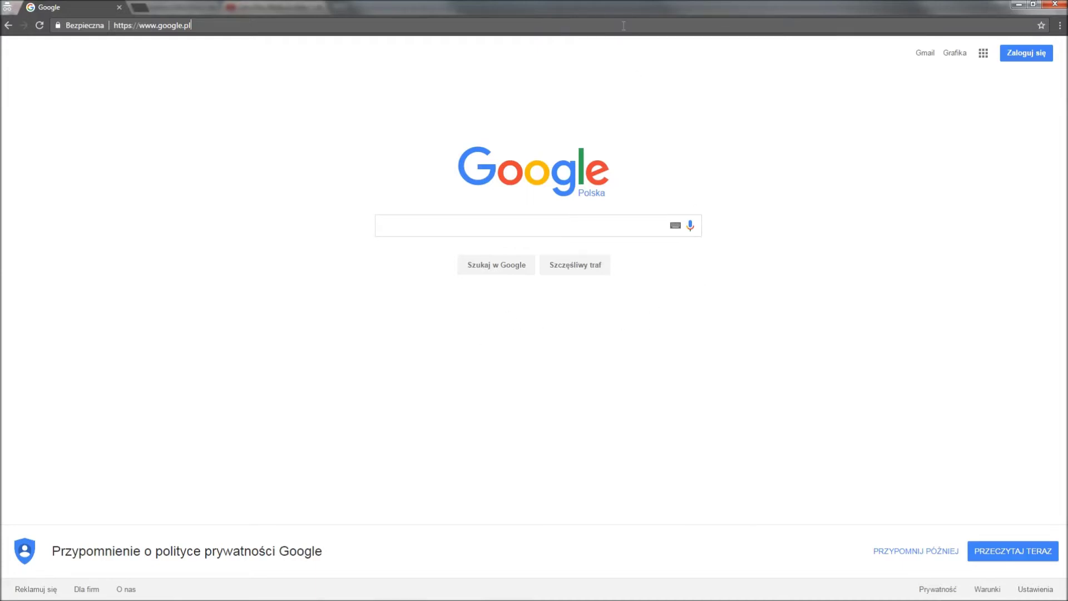
Open mikrofonika.net and go to the client login page.
{"action": "type", "text": "mikrofonika.ne"}
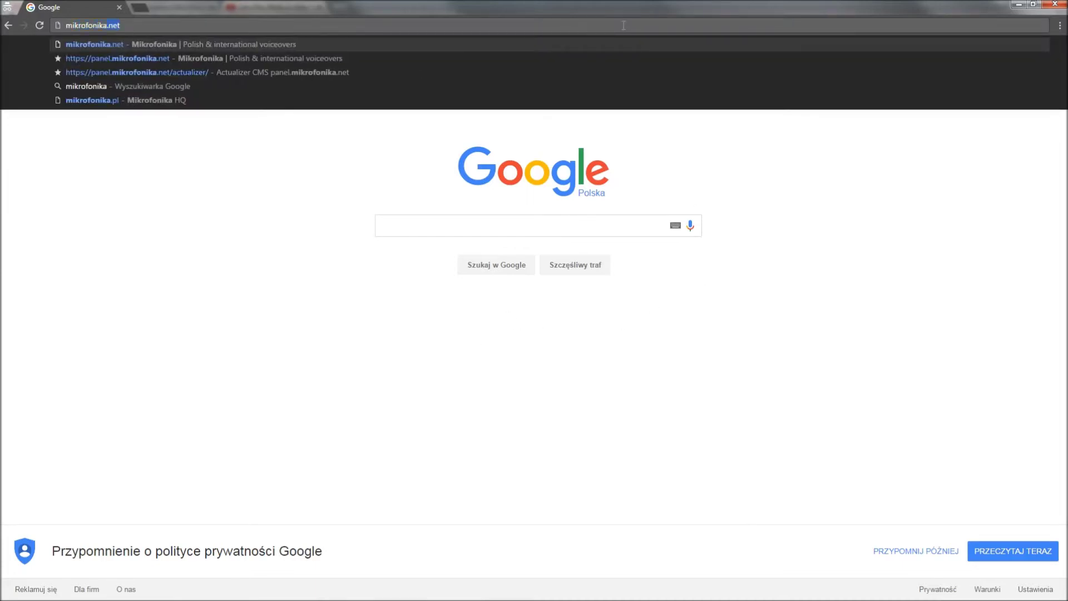
{"action": "type", "text": "t"}
{"action": "key", "text": "Return"}
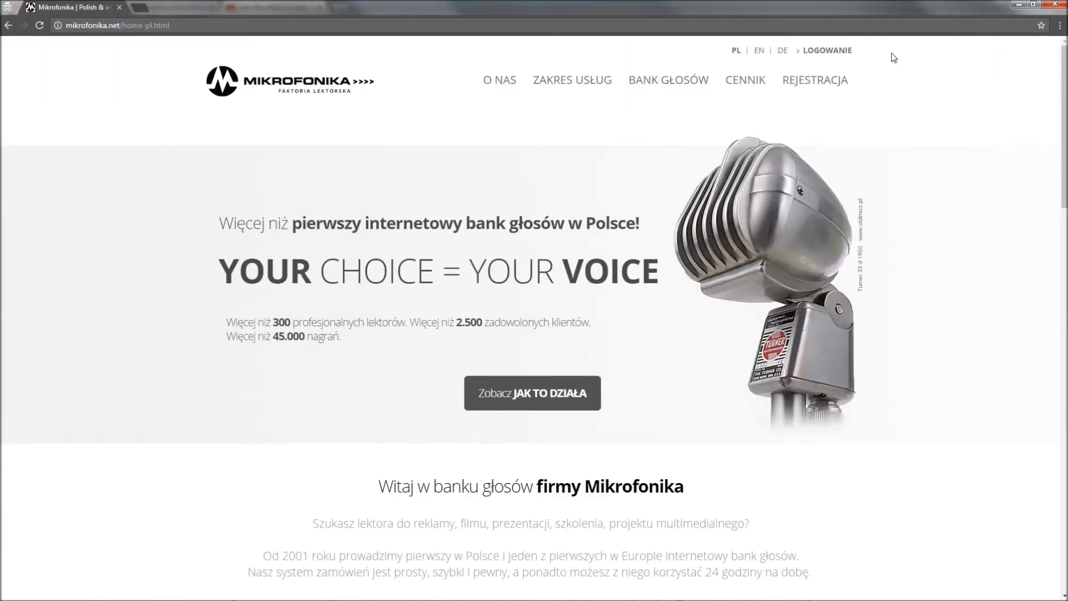
{"action": "left_click", "coordinate": [837, 51]}
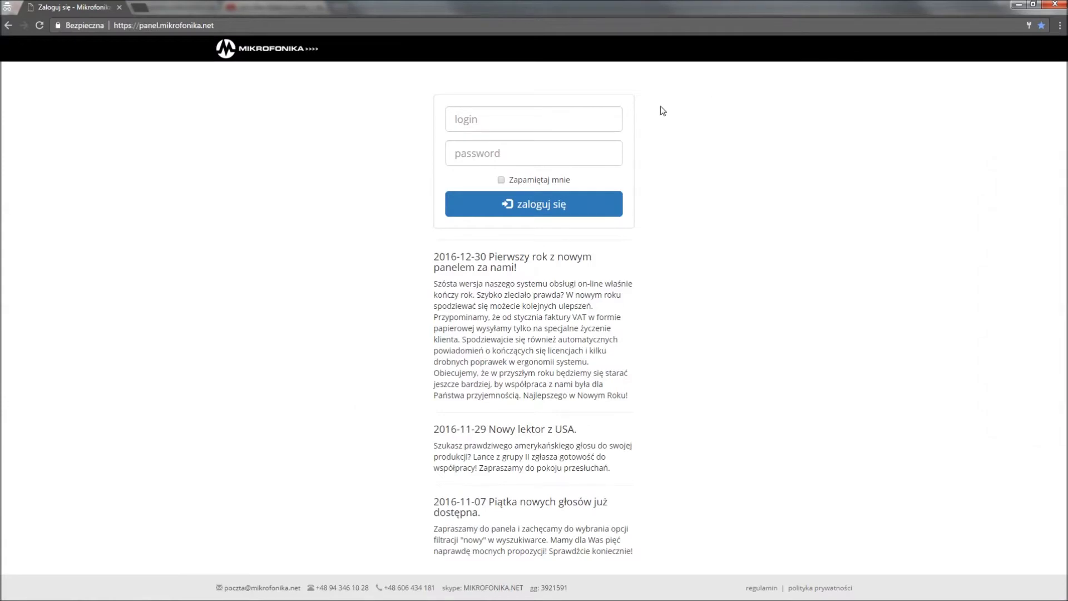
Log in to the client panel with the account's login name and password.
{"action": "left_click", "coordinate": [524, 123]}
{"action": "type", "text": "mn"}
{"action": "key", "text": "BackSpace"}
{"action": "type", "text": "ikrofonika1"}
{"action": "key", "text": "Tab"}
{"action": "type", "text": "••••••••"}
{"action": "key", "text": "Return"}
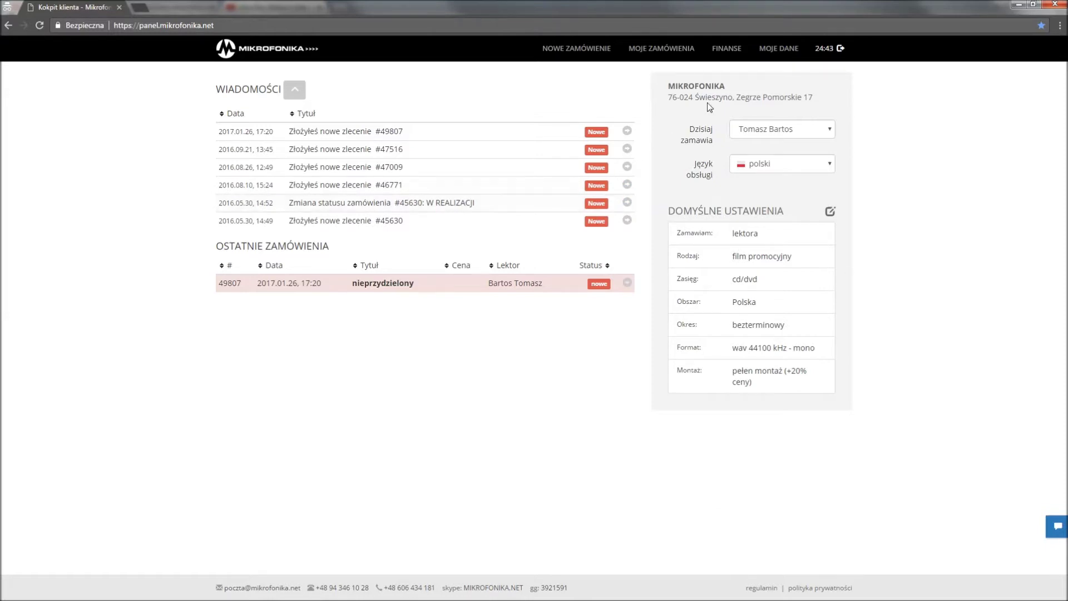
Review the company data and default order settings, and start a new order.
{"action": "left_click", "coordinate": [787, 52]}
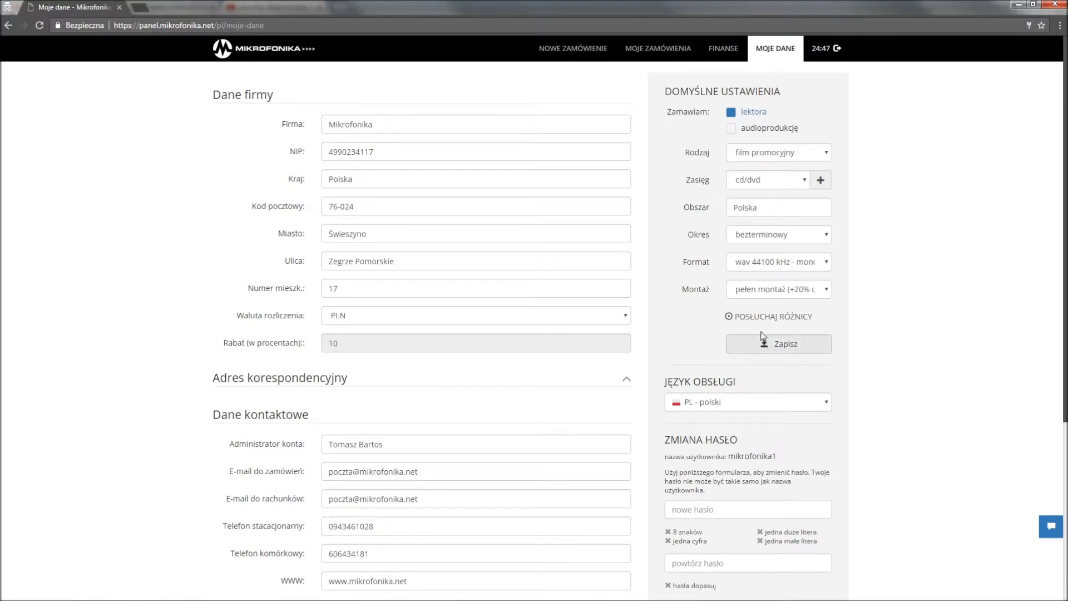
{"action": "left_click", "coordinate": [555, 49]}
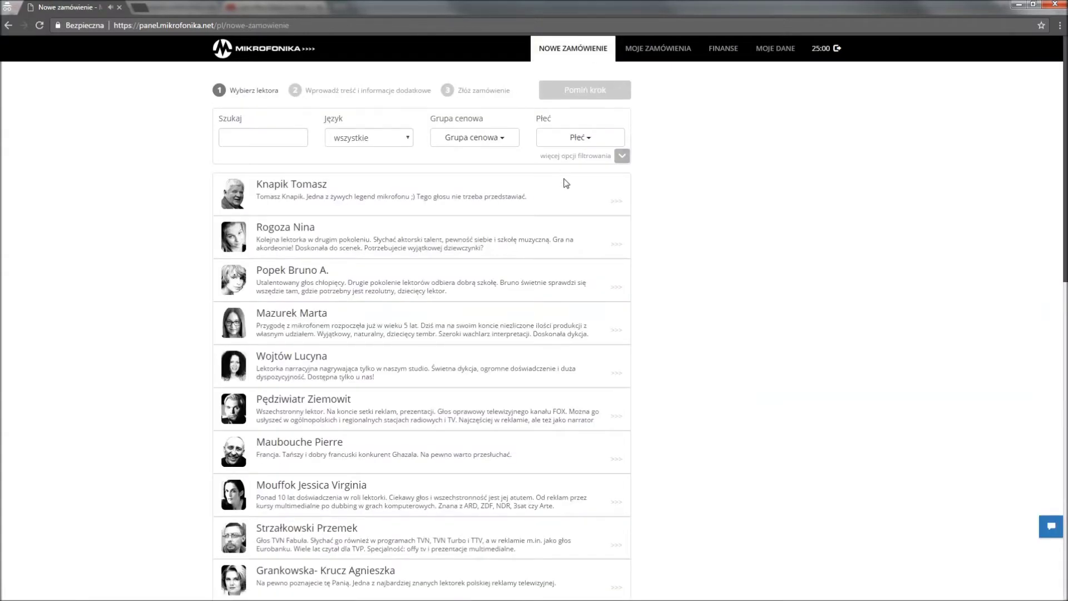
Play the first listed voice artist's first two narration samples and switch sample autoplay off.
{"action": "left_click", "coordinate": [500, 201]}
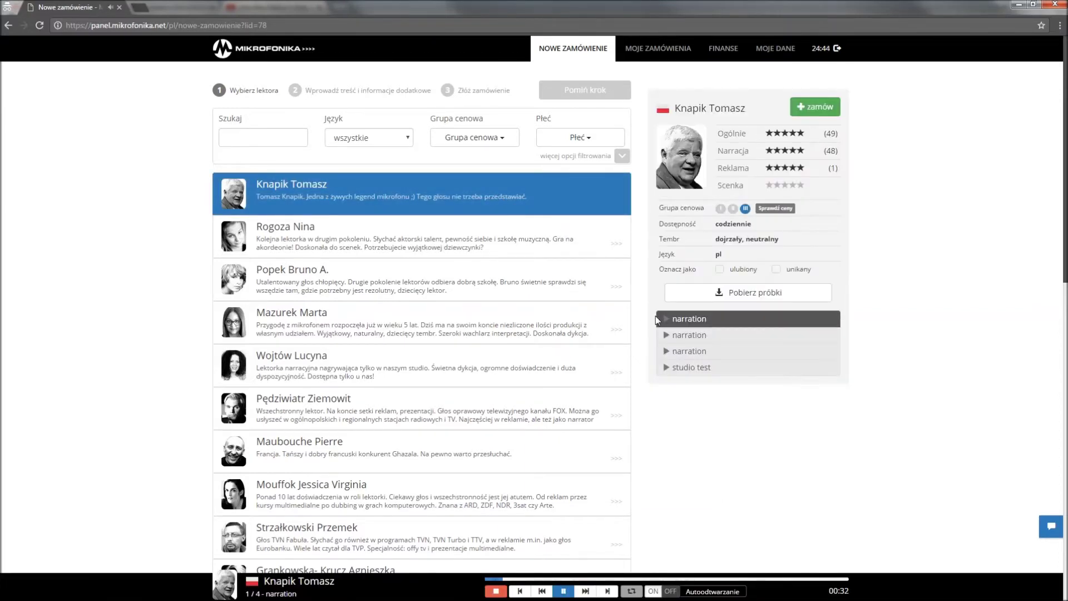
{"action": "left_click", "coordinate": [688, 338]}
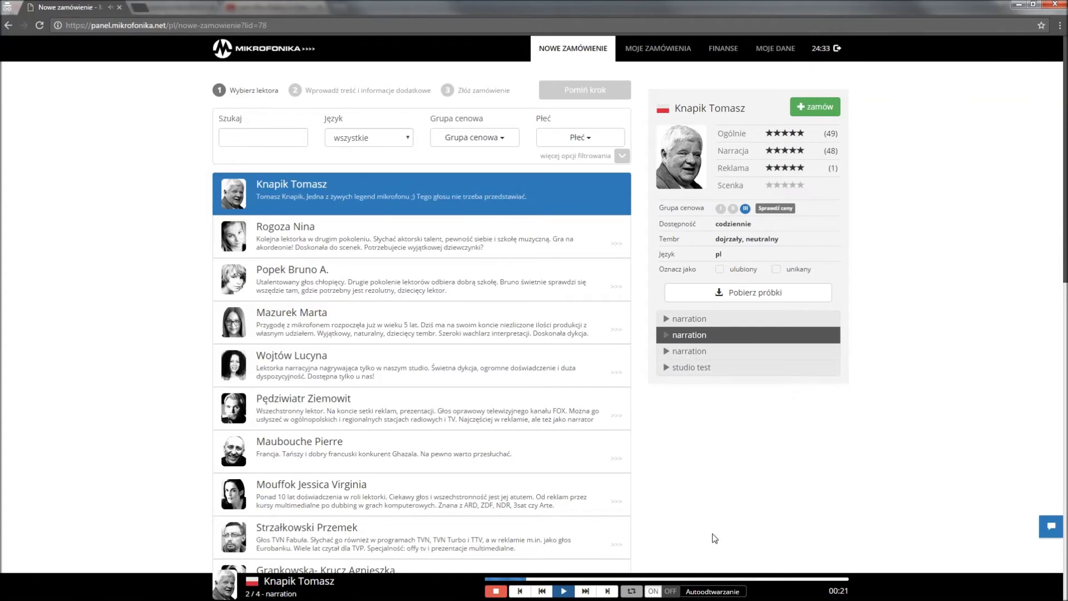
{"action": "left_click", "coordinate": [677, 592]}
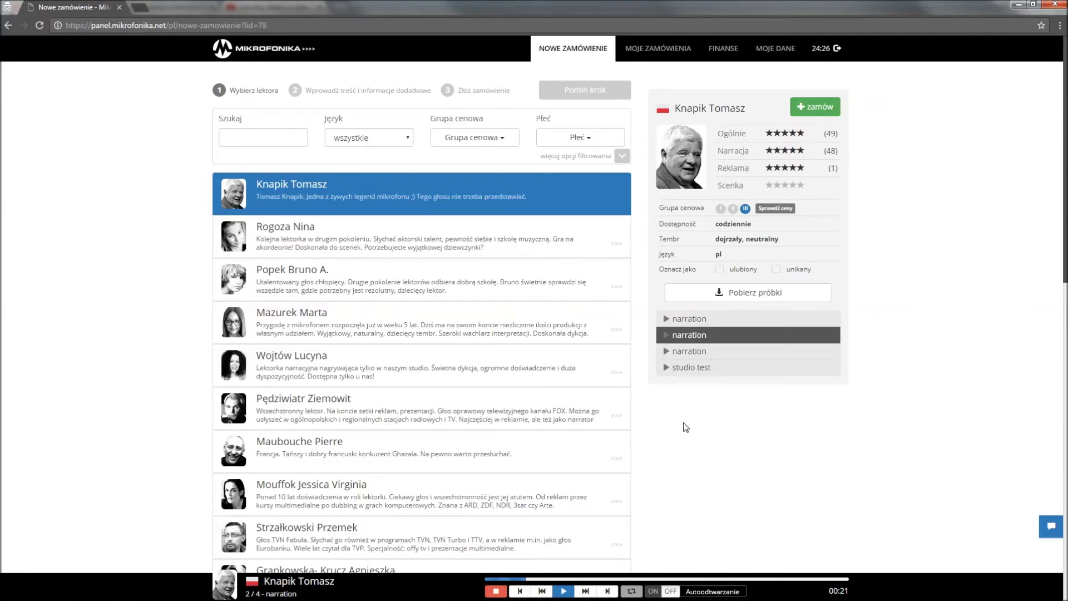
Add the voice artist described as "Dobry do scenek i afiszy" to the order.
{"action": "scroll", "coordinate": [195, 340], "scroll_direction": "down", "scroll_amount": 20}
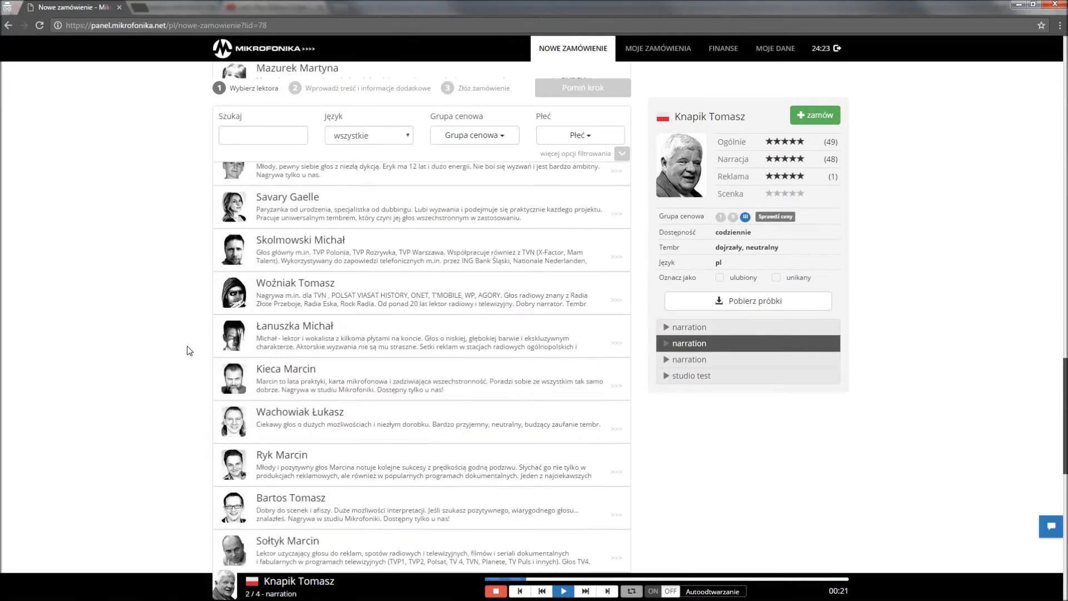
{"action": "left_click", "coordinate": [327, 512]}
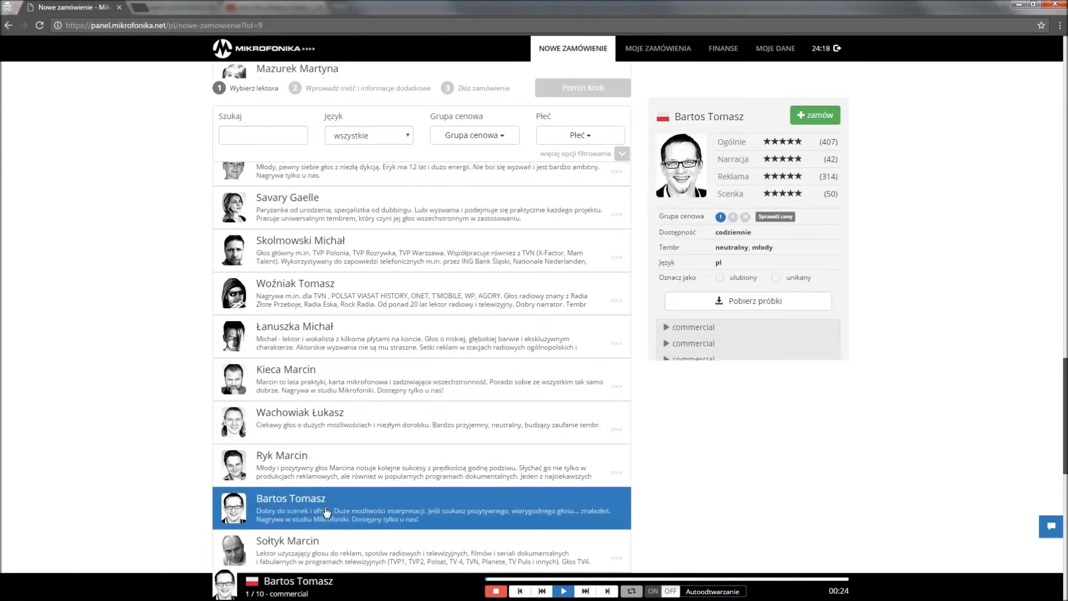
{"action": "left_click", "coordinate": [817, 116]}
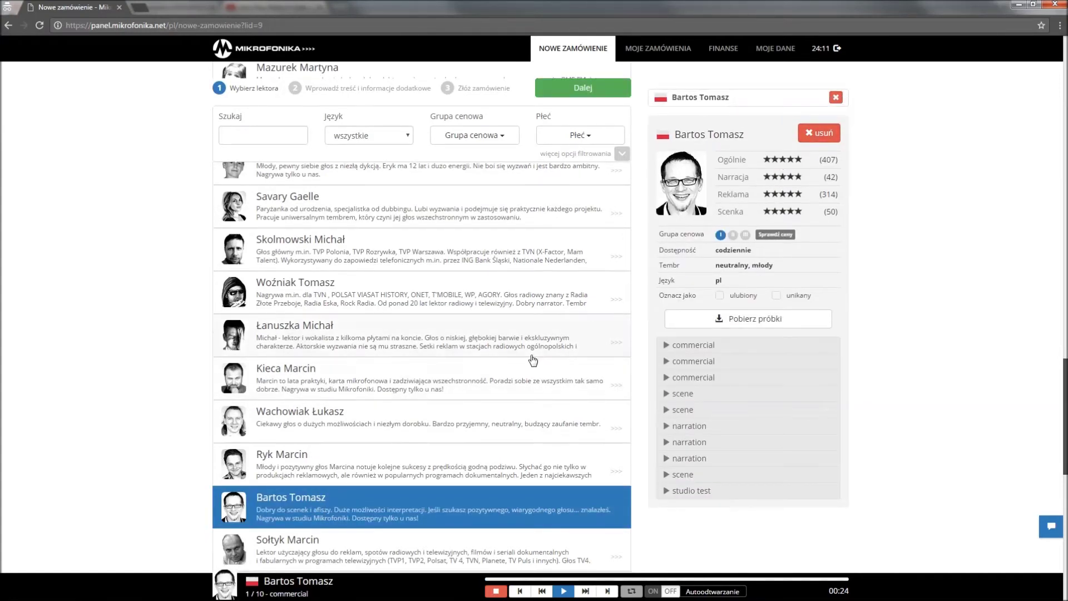
Add two more voice artists from the list to the order and remove both again.
{"action": "scroll", "coordinate": [533, 361], "scroll_direction": "down", "scroll_amount": 2}
{"action": "left_click", "coordinate": [517, 312]}
{"action": "left_click", "coordinate": [815, 133]}
{"action": "left_click", "coordinate": [544, 217]}
{"action": "left_click", "coordinate": [815, 142]}
{"action": "left_click", "coordinate": [836, 131]}
{"action": "left_click", "coordinate": [836, 115]}
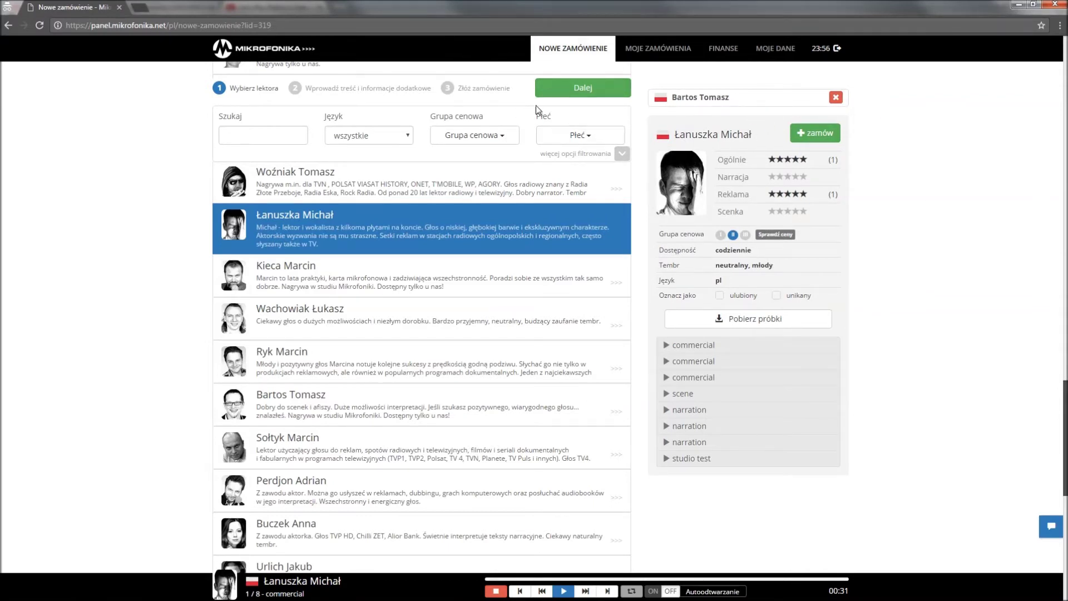
Continue to the content stage and enter the order text "Mikrofonika Lager" and "The best beer in the world" as two paragraphs.
{"action": "left_click", "coordinate": [571, 92]}
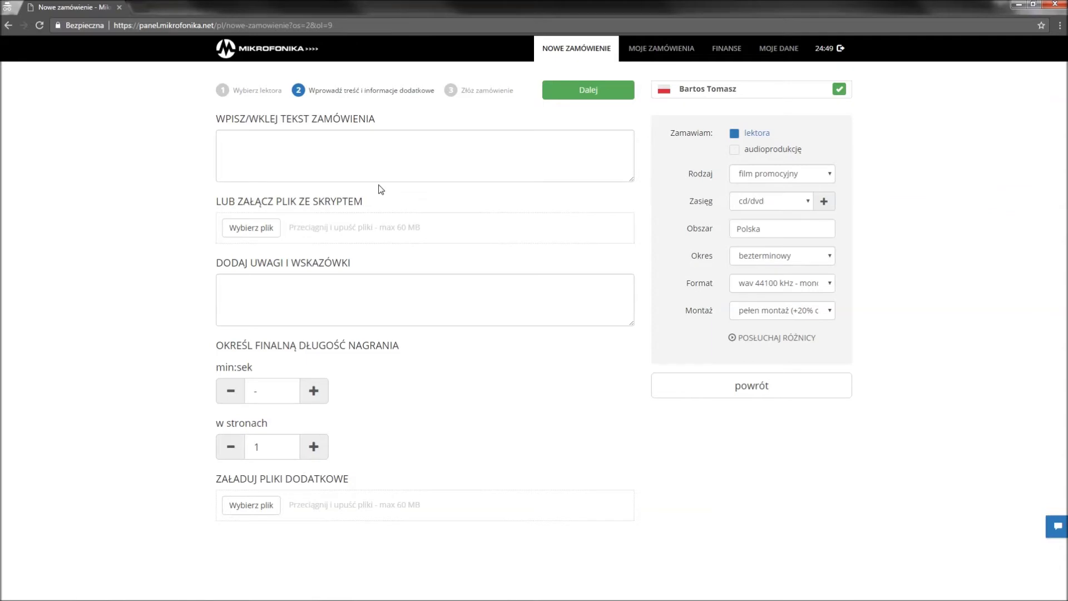
{"action": "left_click", "coordinate": [384, 165]}
{"action": "type", "text": "Mikrofonika Lager"}
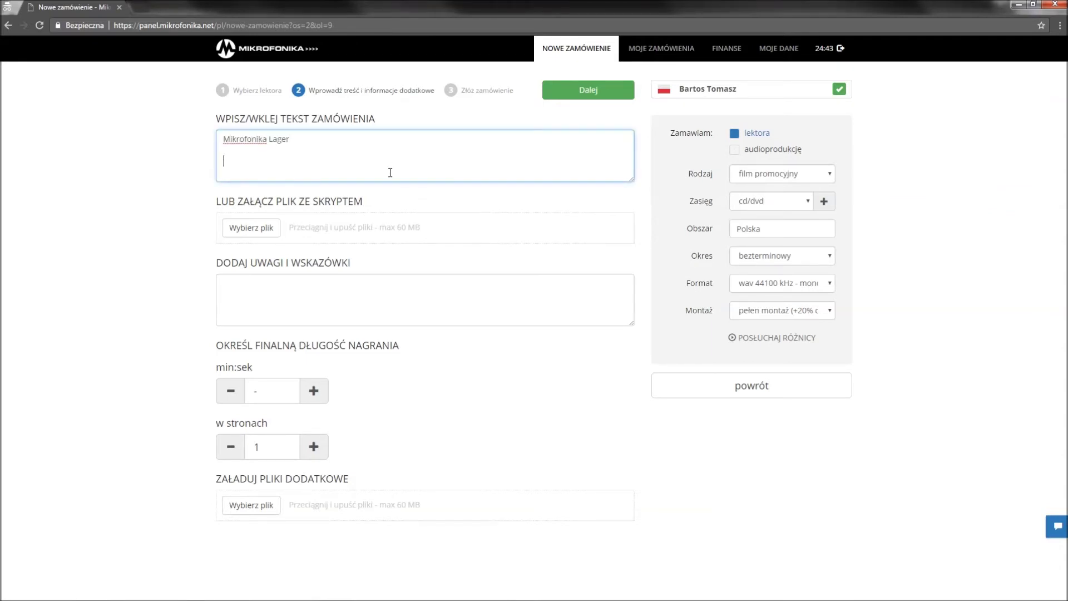
{"action": "type", "text": "  The best beer in the world"}
Attach the text file "Nowy dokument tekstowy" from the TUTORIAL2 folder as the order's script.
{"action": "left_click", "coordinate": [251, 228]}
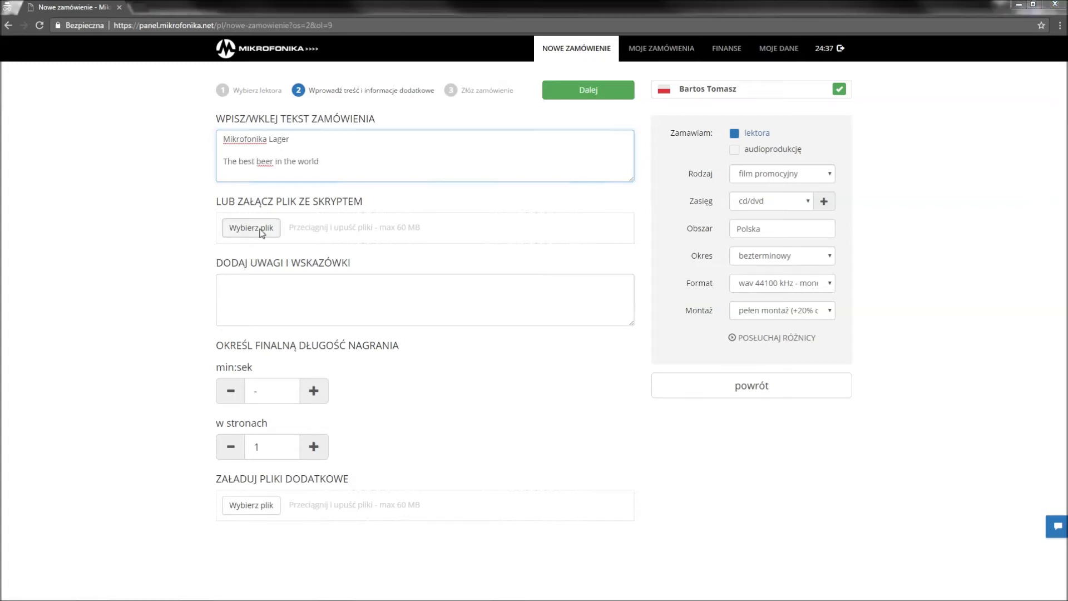
{"action": "left_click", "coordinate": [378, 318]}
{"action": "left_click", "coordinate": [630, 464]}
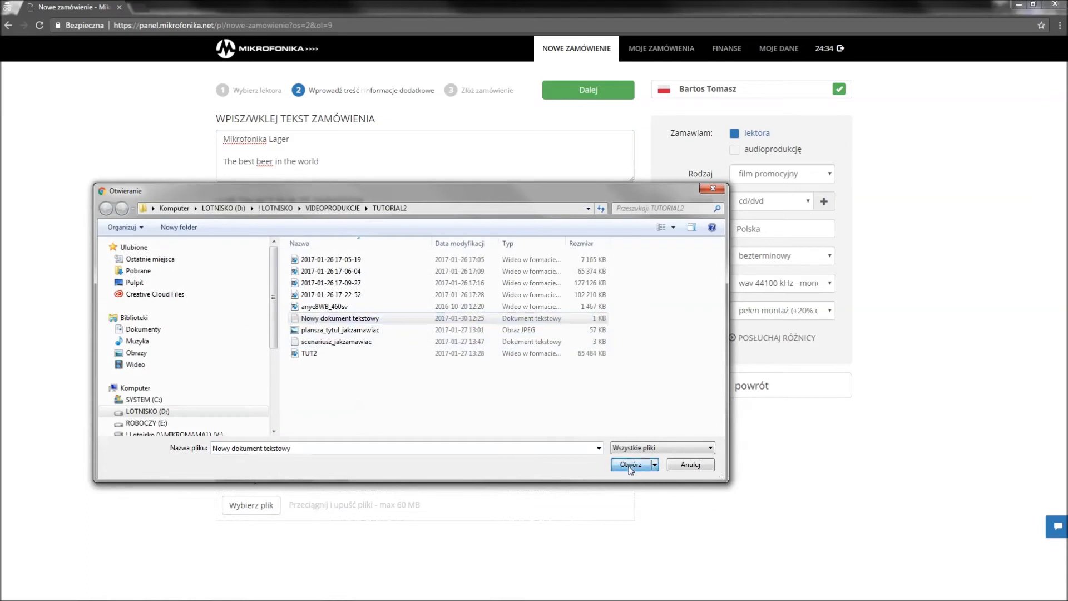
Add the direction note "dynamicznie" and set the final recording length to 0:08.
{"action": "scroll", "coordinate": [158, 282], "scroll_direction": "down", "scroll_amount": 1}
{"action": "left_click", "coordinate": [358, 281]}
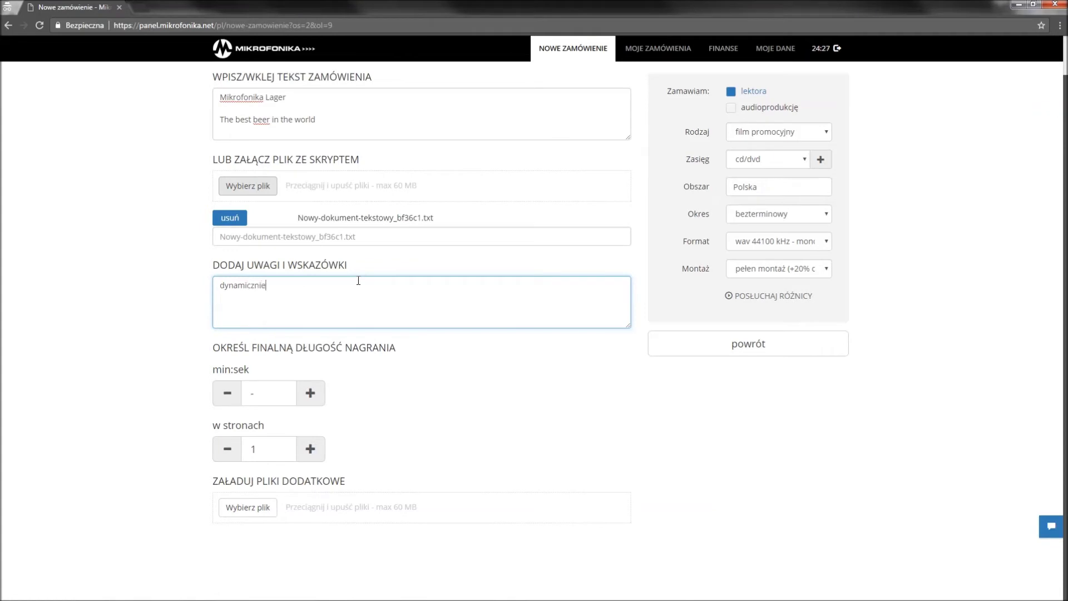
{"action": "left_click", "coordinate": [311, 393]}
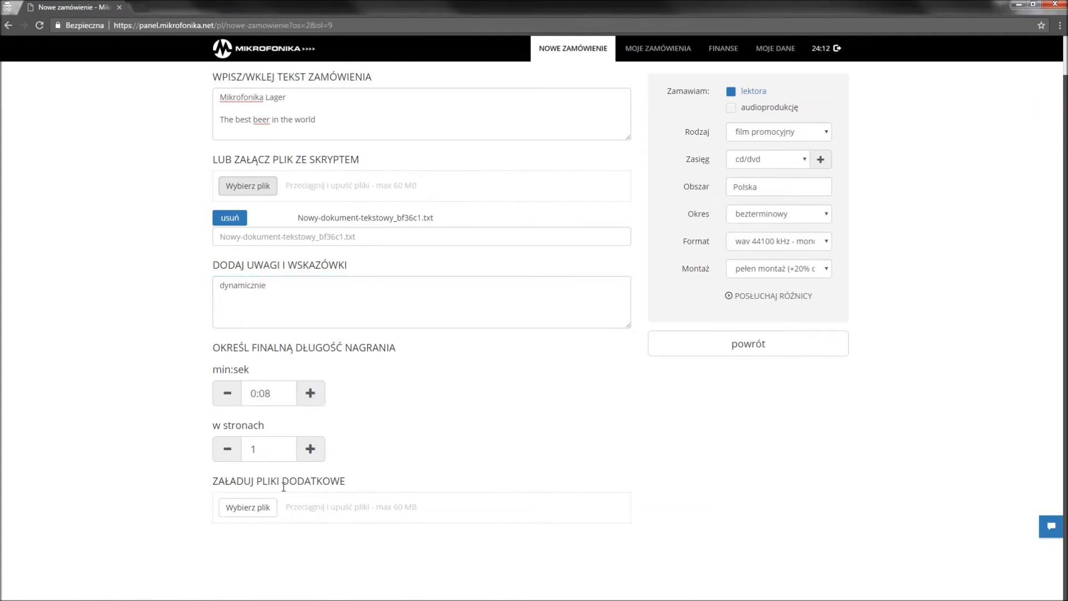
Upload the video anye8WB_460sv from the TUTORIAL2 folder as an additional file.
{"action": "left_click", "coordinate": [244, 507]}
{"action": "left_click", "coordinate": [387, 307]}
{"action": "left_click", "coordinate": [640, 464]}
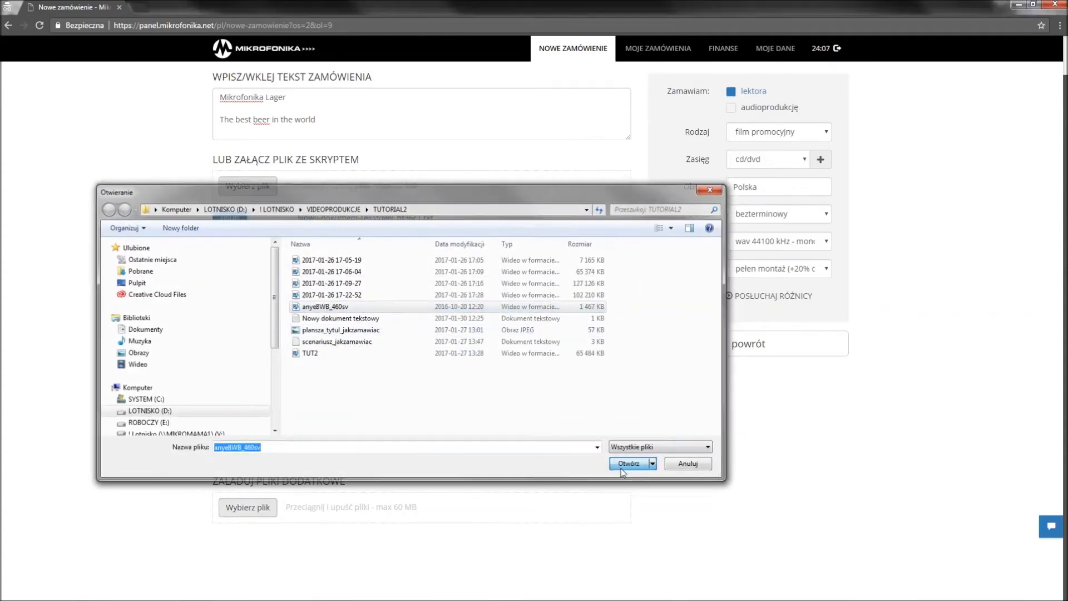
Check the order's reach and period options, keeping cd/dvd and bezterminowy, and continue to the order placement stage.
{"action": "scroll", "coordinate": [894, 424], "scroll_direction": "up", "scroll_amount": 1}
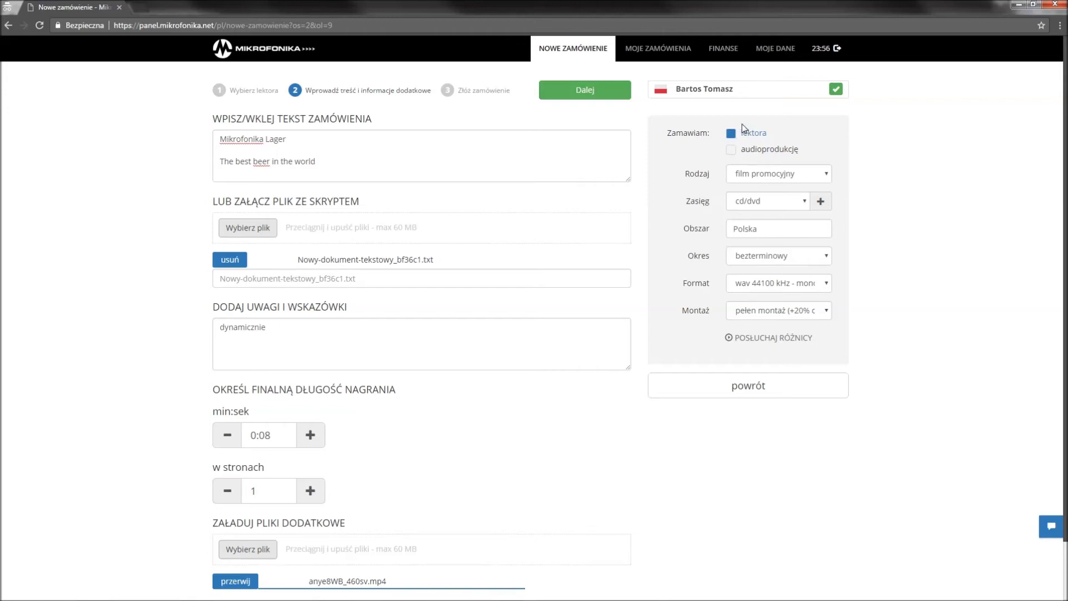
{"action": "left_click", "coordinate": [769, 207]}
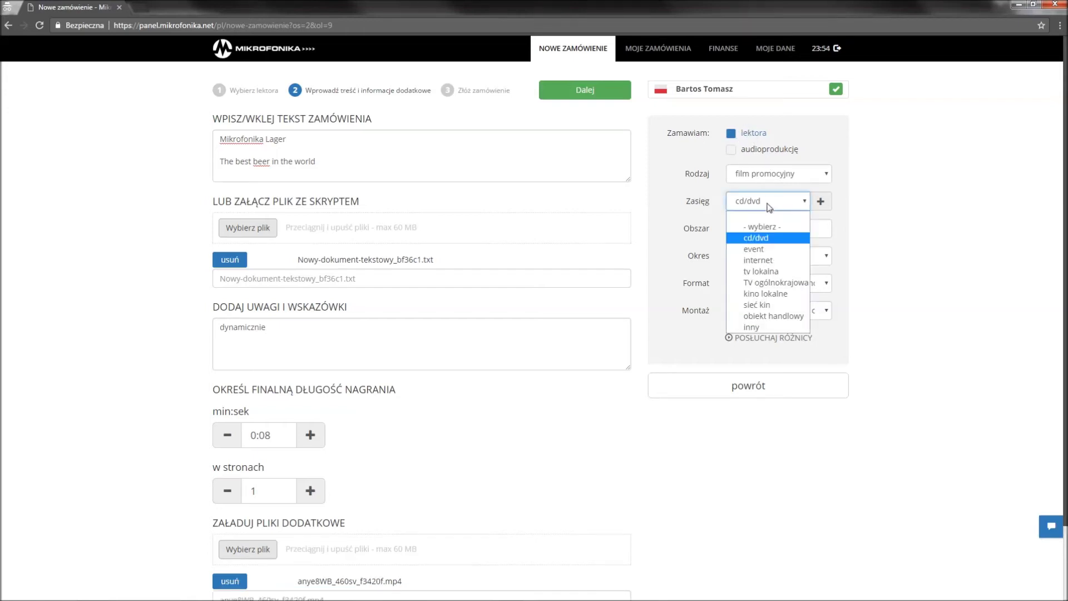
{"action": "left_click", "coordinate": [929, 190]}
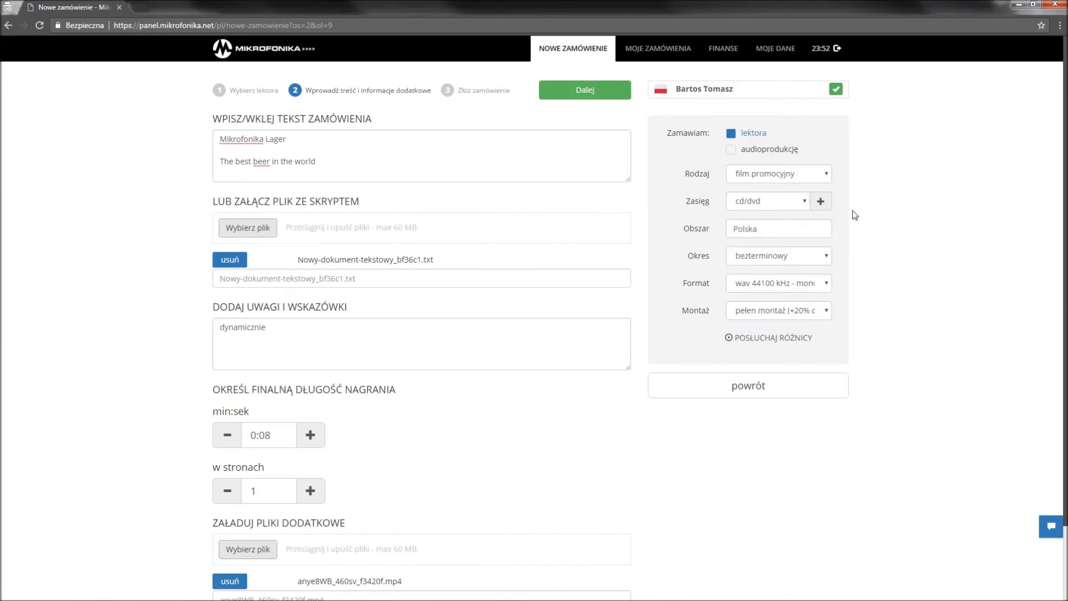
{"action": "left_click", "coordinate": [772, 256]}
{"action": "left_click", "coordinate": [801, 300]}
{"action": "left_click", "coordinate": [598, 92]}
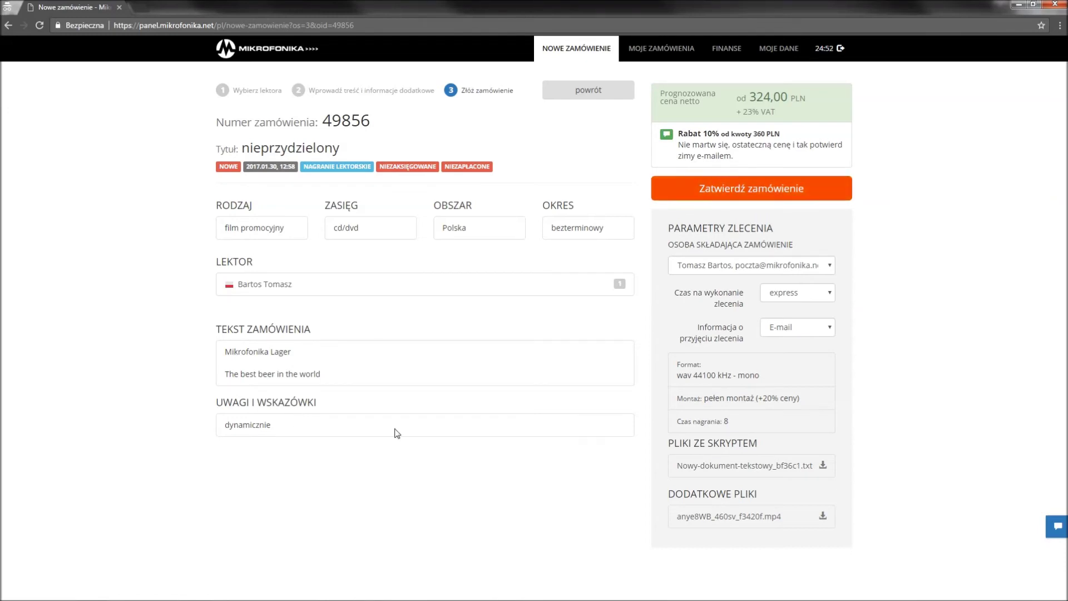
Submit the order with a completion time of 6 godzin and the second listed contact as the ordering person.
{"action": "left_click", "coordinate": [798, 294]}
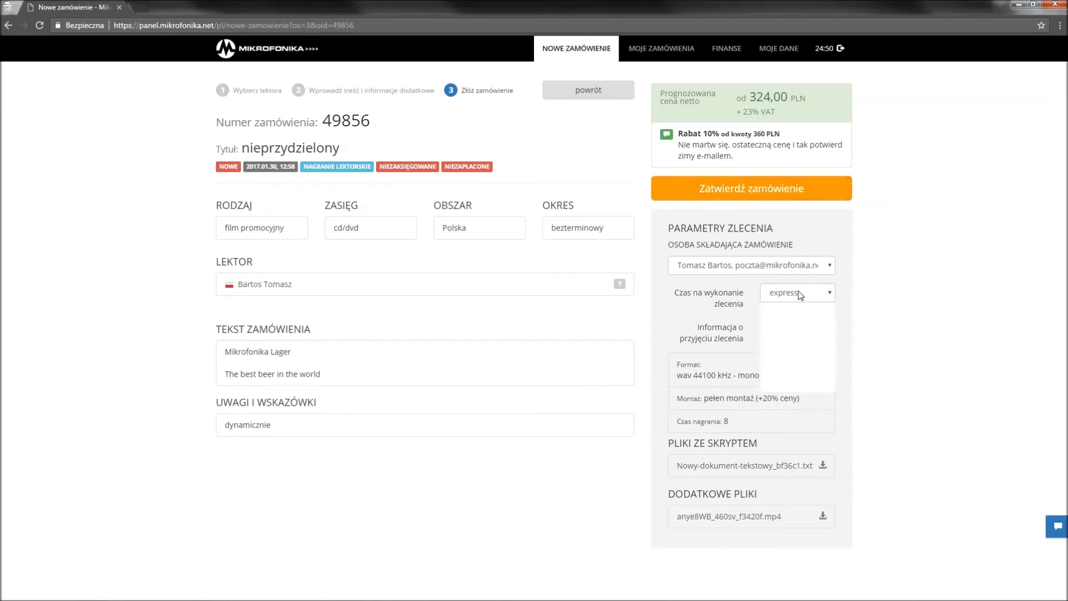
{"action": "left_click", "coordinate": [795, 329]}
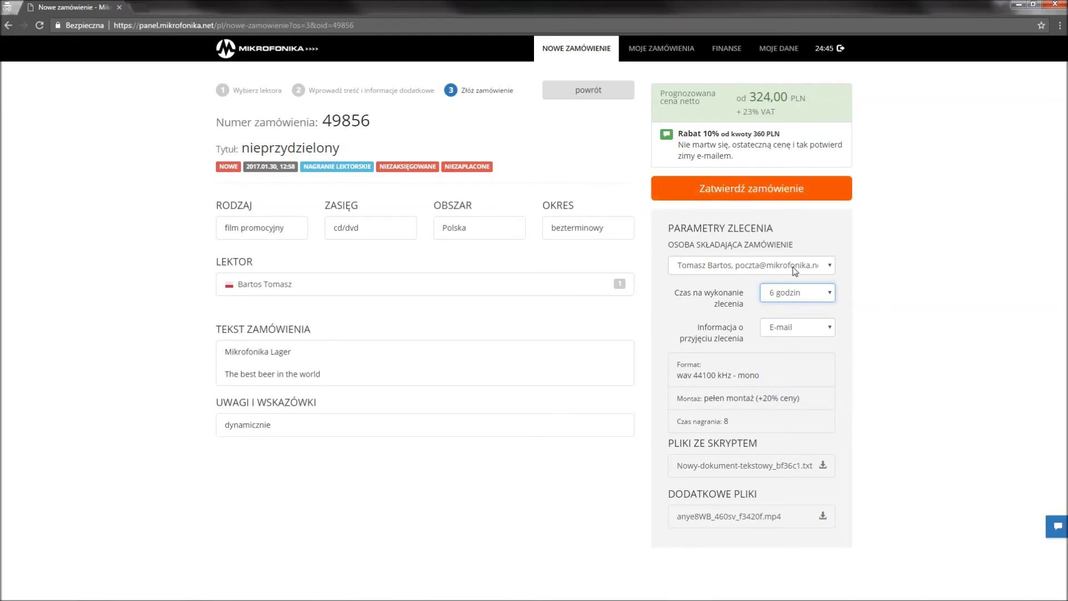
{"action": "left_click", "coordinate": [765, 265]}
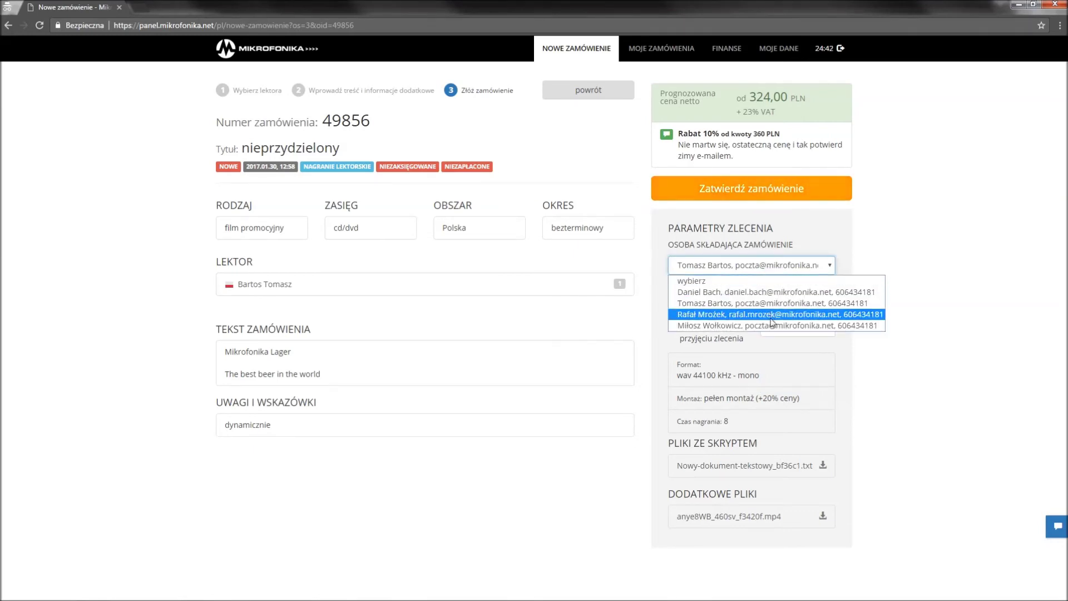
{"action": "left_click", "coordinate": [787, 302]}
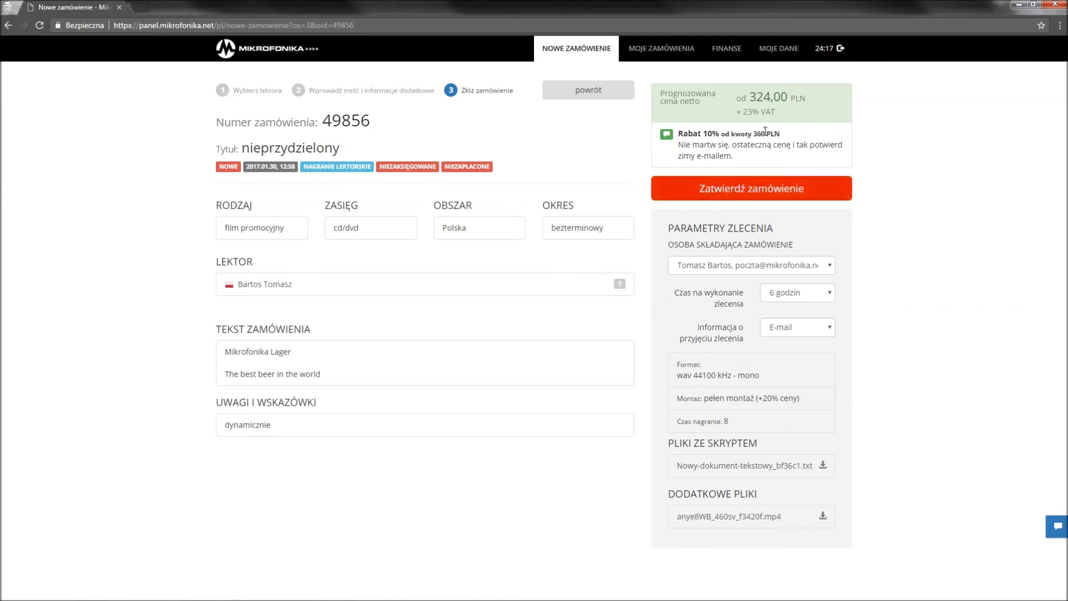
{"action": "left_click", "coordinate": [721, 194]}
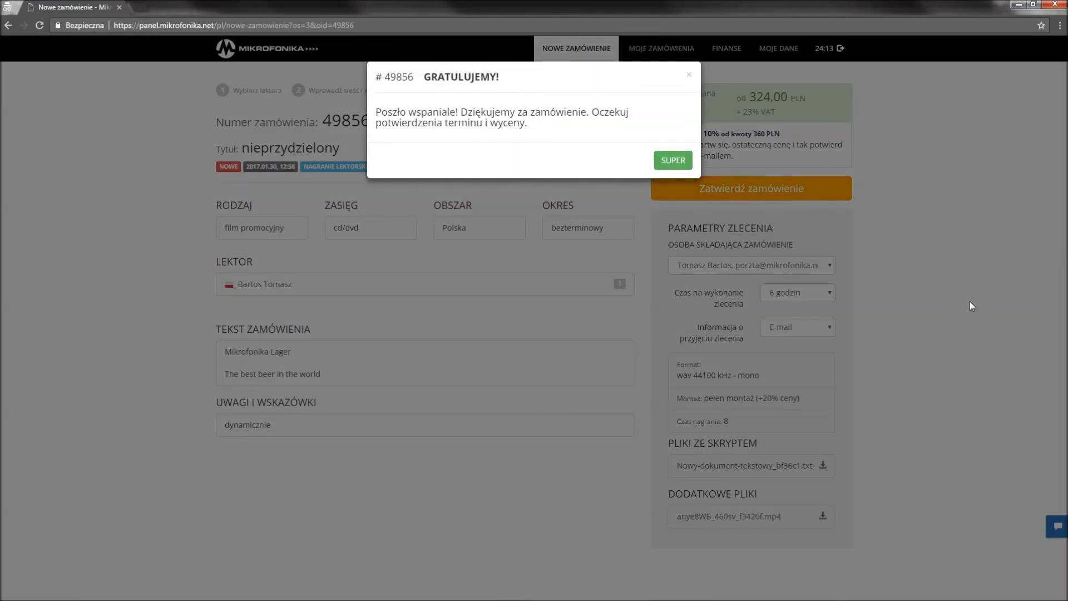